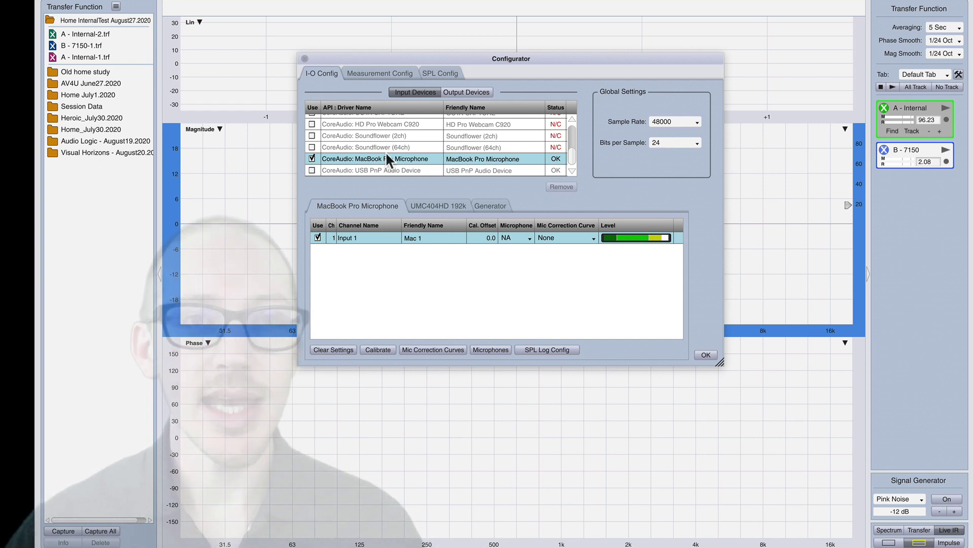
Step: Edit an input channel's friendly name in the Input Devices list, then scroll back to the top
{"action": "scroll", "coordinate": [384, 151], "scroll_direction": "up", "scroll_amount": 3}
{"action": "scroll", "coordinate": [385, 151], "scroll_direction": "down", "scroll_amount": 3}
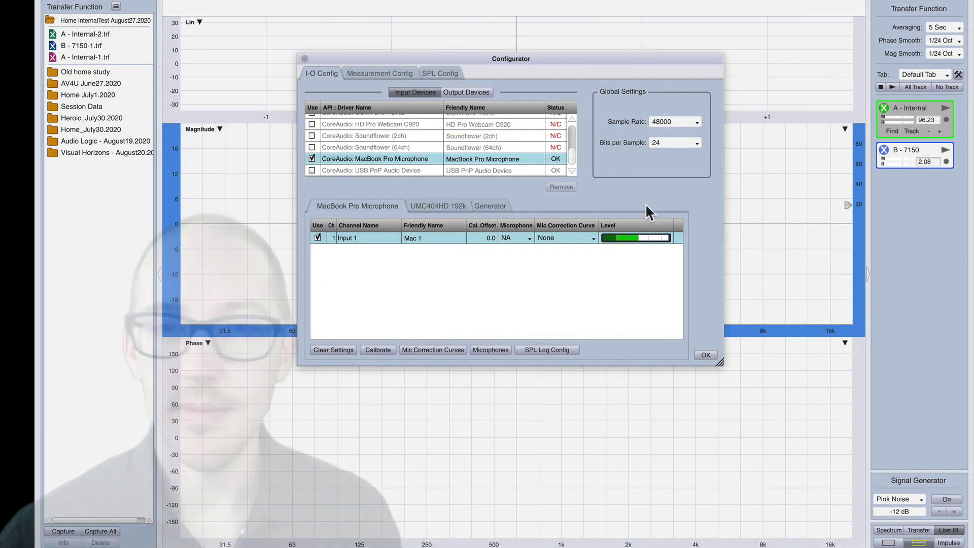
{"action": "key", "text": "BackSpace"}
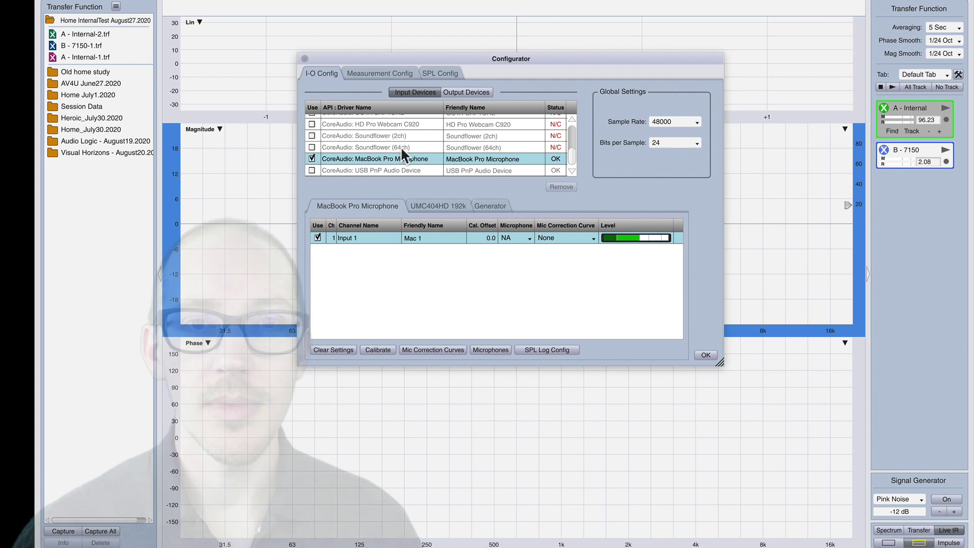
{"action": "scroll", "coordinate": [400, 147], "scroll_direction": "up", "scroll_amount": 5}
Step: Review the Generator input channels and External Headphones output channels, then open Measurement Config
{"action": "left_click", "coordinate": [381, 119]}
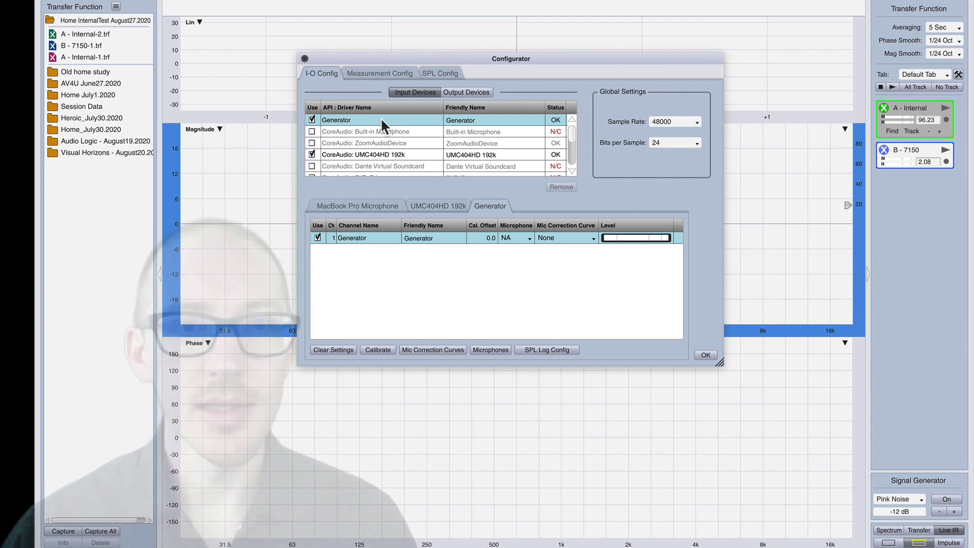
{"action": "left_click", "coordinate": [479, 89]}
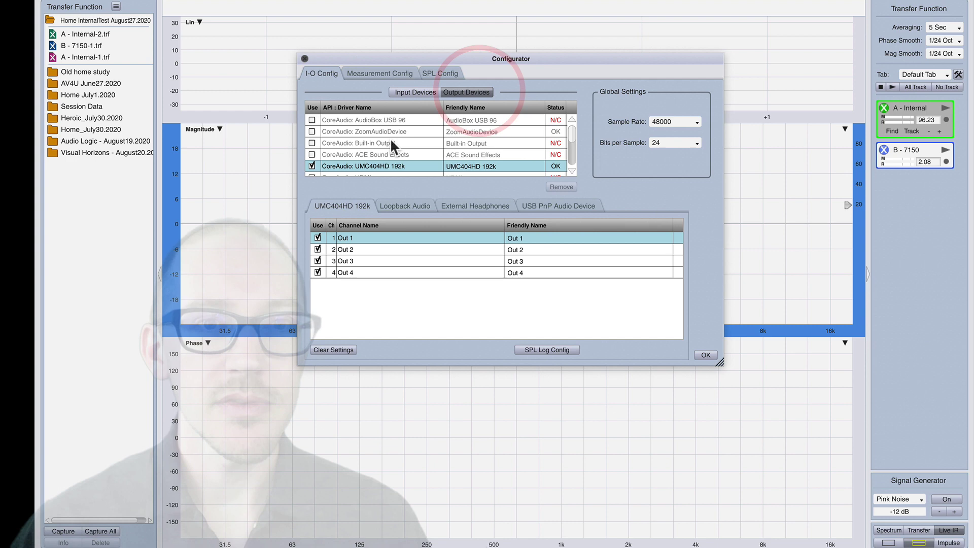
{"action": "scroll", "coordinate": [390, 138], "scroll_direction": "down", "scroll_amount": 2}
{"action": "left_click", "coordinate": [382, 157]}
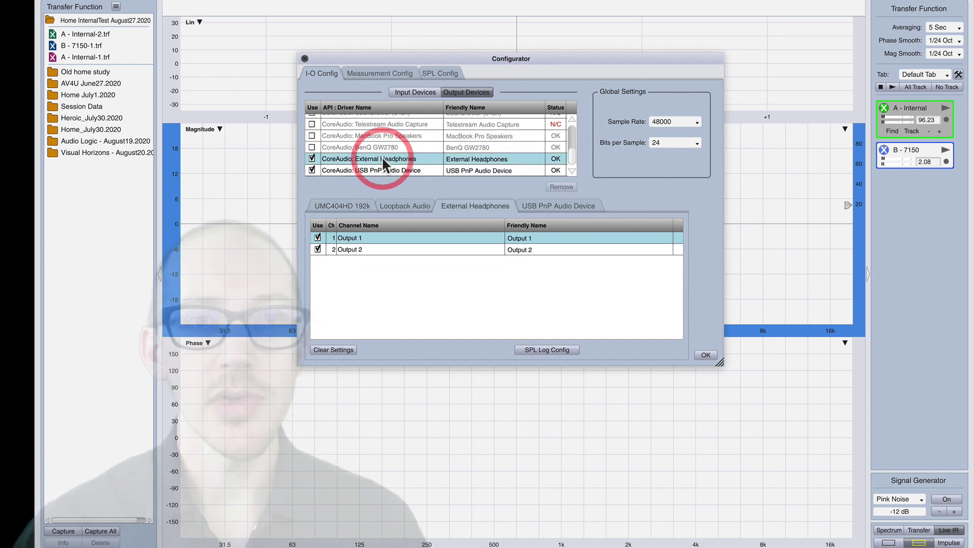
{"action": "left_click", "coordinate": [390, 72]}
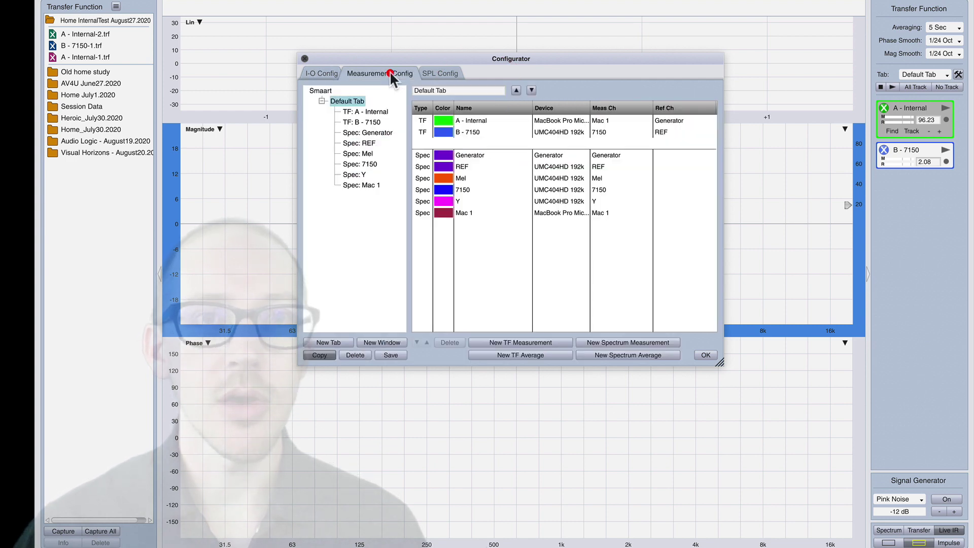
Step: Select TF: A - Internal to see MacBook Pro Microphone Mac 1 measured against the Generator
{"action": "left_click", "coordinate": [371, 110]}
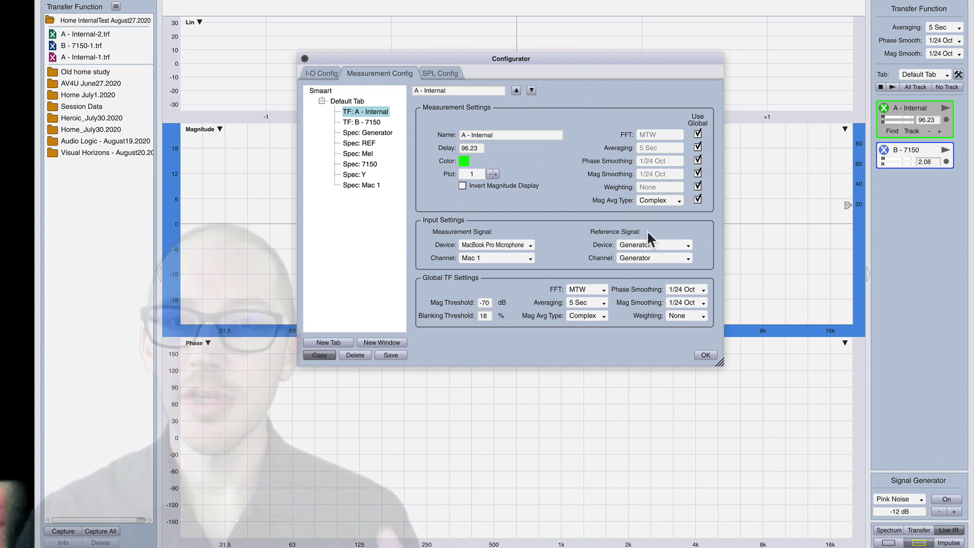
Step: Close the configuration and toggle Allow Multi-Device Transfer Function off and back on, leaving it enabled
{"action": "left_click", "coordinate": [706, 355]}
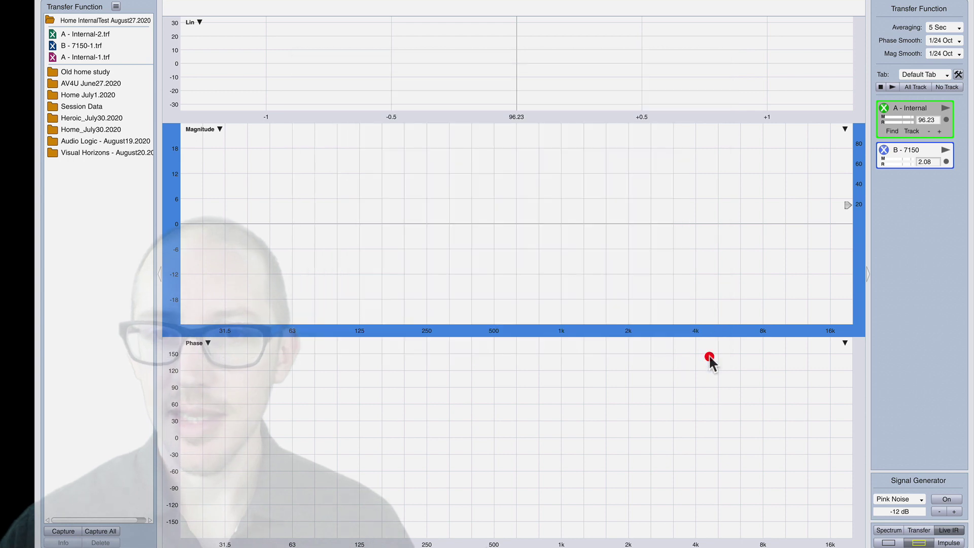
{"action": "left_click", "coordinate": [462, 251]}
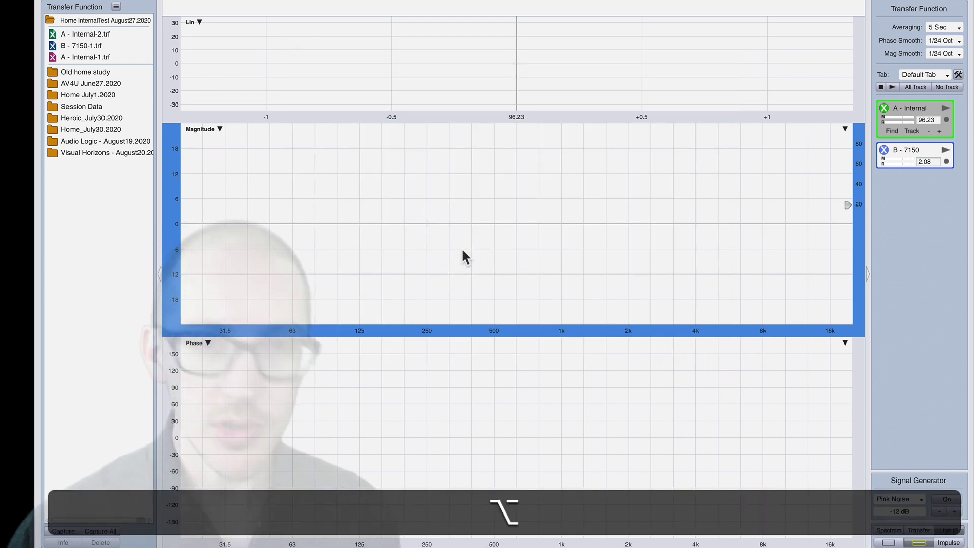
{"action": "key", "text": "alt+t"}
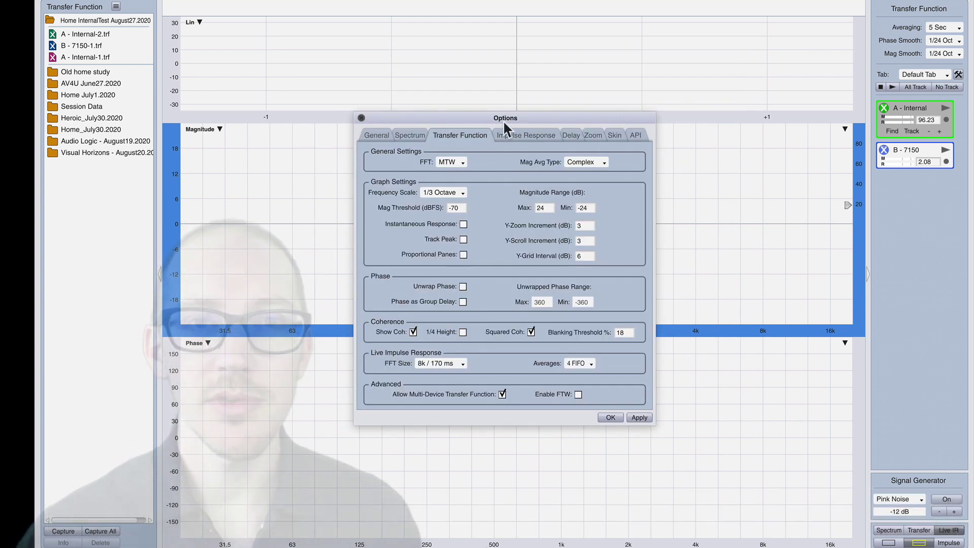
{"action": "left_click_drag", "start_coordinate": [514, 115], "coordinate": [516, 5]}
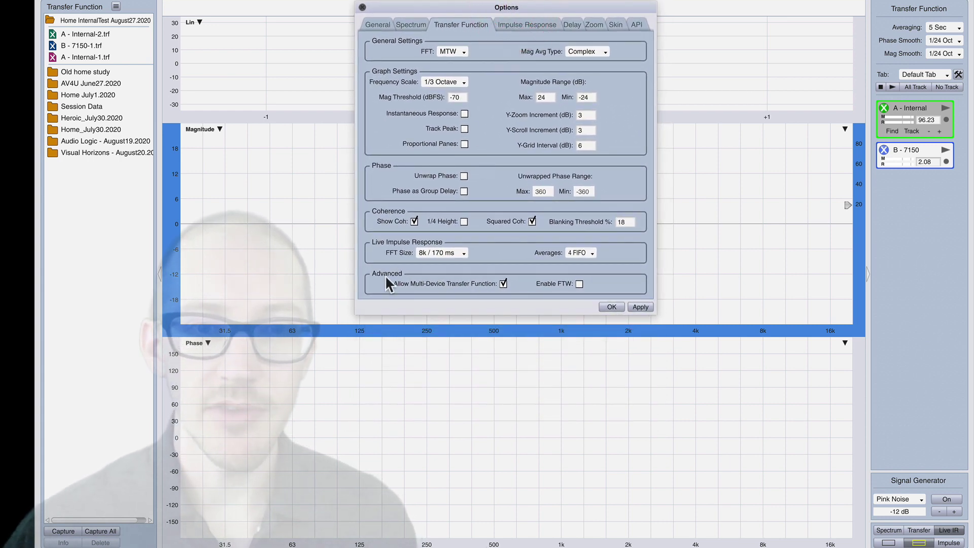
{"action": "left_click", "coordinate": [501, 283]}
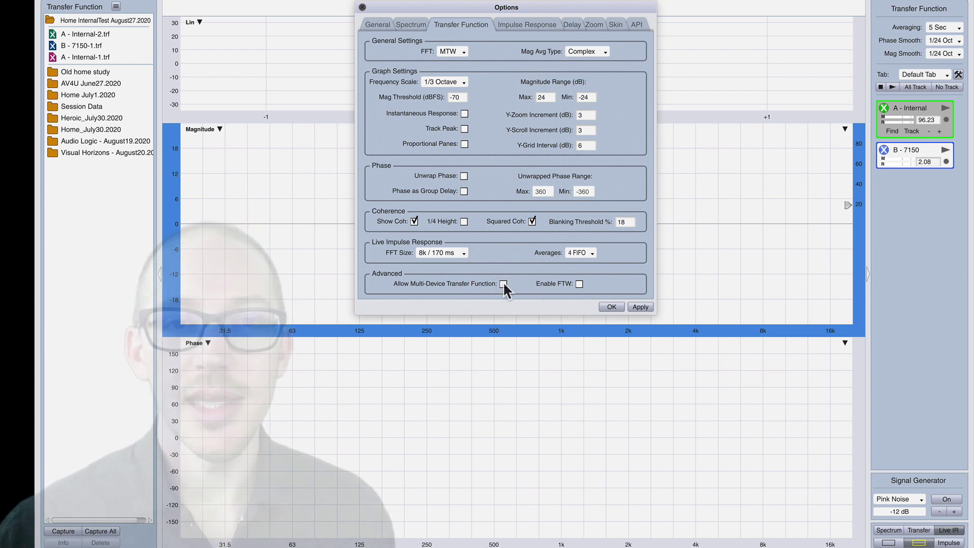
{"action": "left_click", "coordinate": [503, 284]}
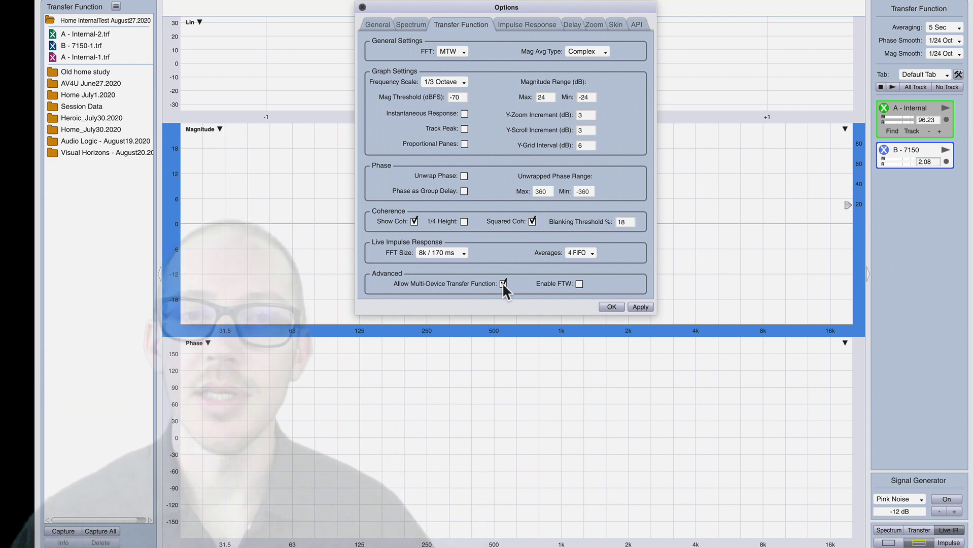
{"action": "left_click", "coordinate": [604, 307]}
Step: Reopen device configuration and confirm A - Internal keeps Generator as its reference device
{"action": "key", "text": "alt+a"}
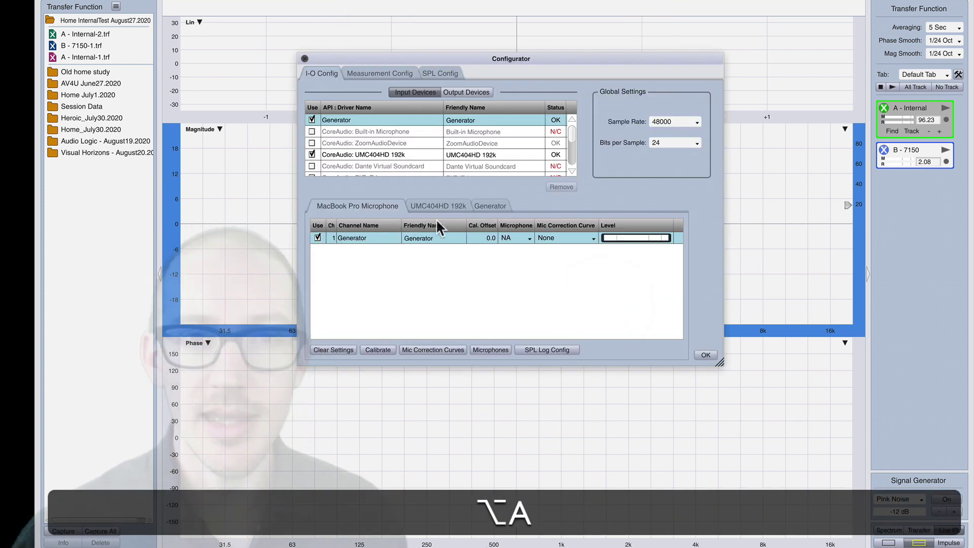
{"action": "left_click", "coordinate": [703, 355]}
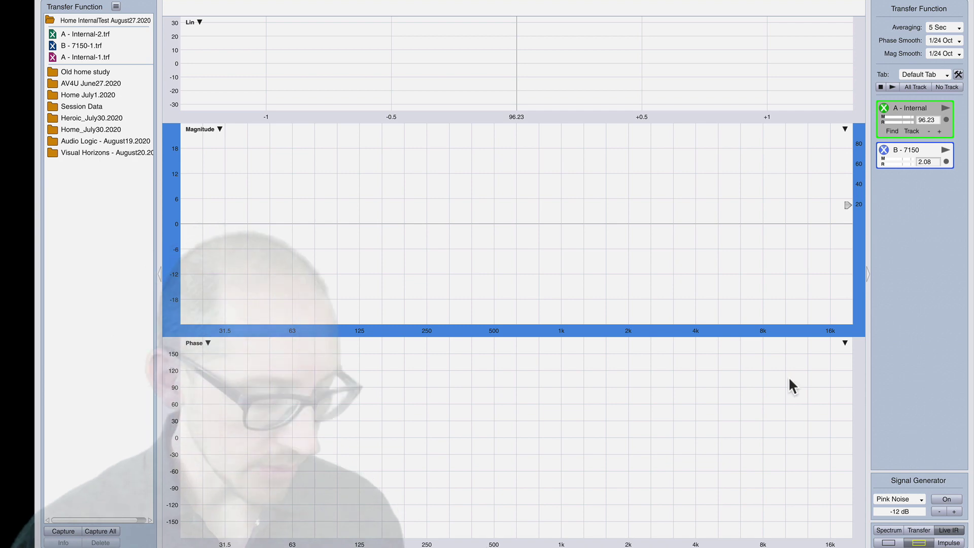
{"action": "key", "text": "alt+a"}
{"action": "left_click", "coordinate": [379, 73]}
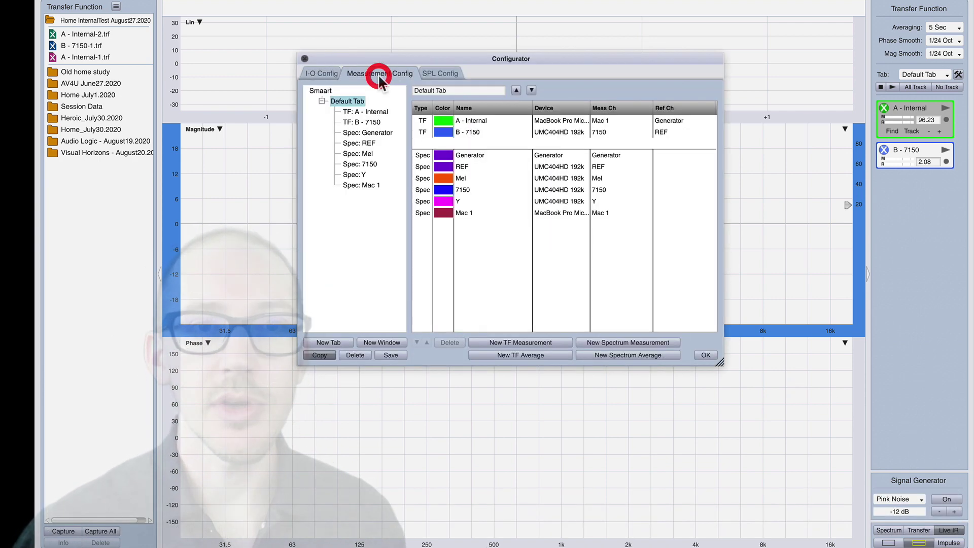
{"action": "left_click", "coordinate": [365, 107]}
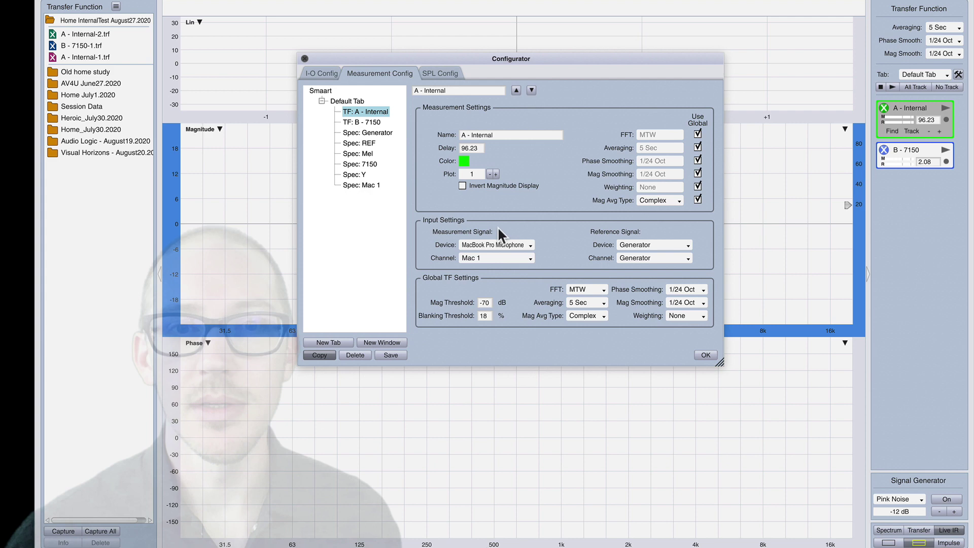
{"action": "left_click", "coordinate": [668, 244]}
{"action": "left_click", "coordinate": [675, 230]}
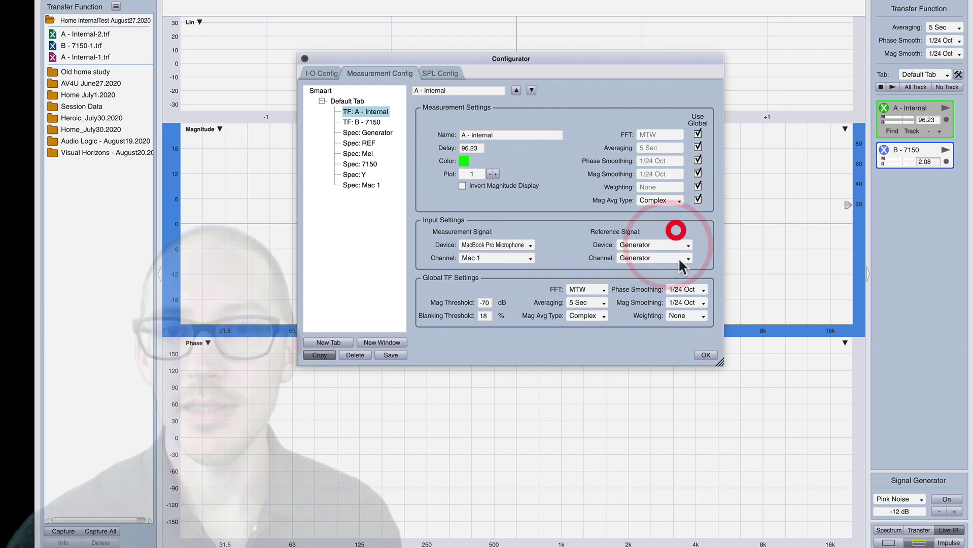
{"action": "left_click", "coordinate": [706, 354]}
Step: Keep the pink noise generator on External Headphones and briefly switch it on and off
{"action": "left_click", "coordinate": [894, 479]}
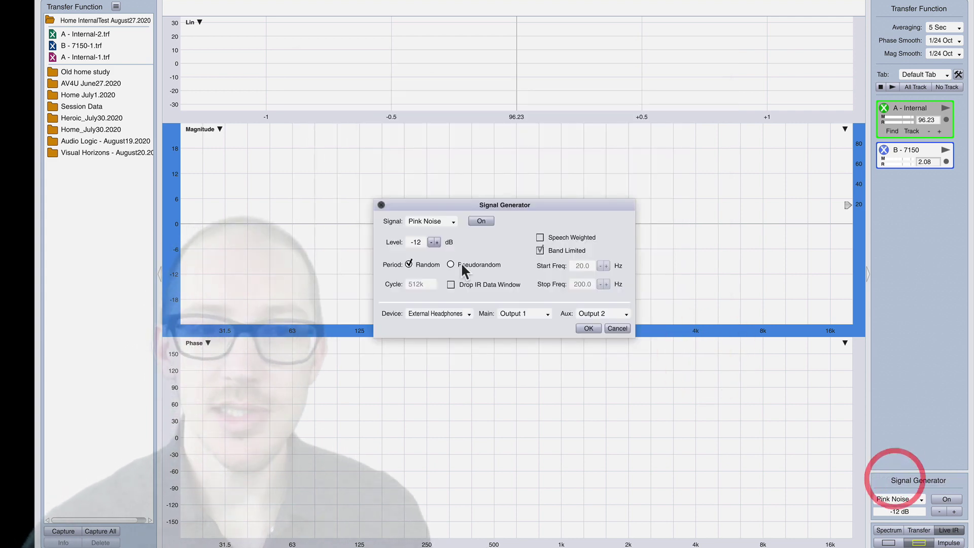
{"action": "left_click", "coordinate": [458, 310]}
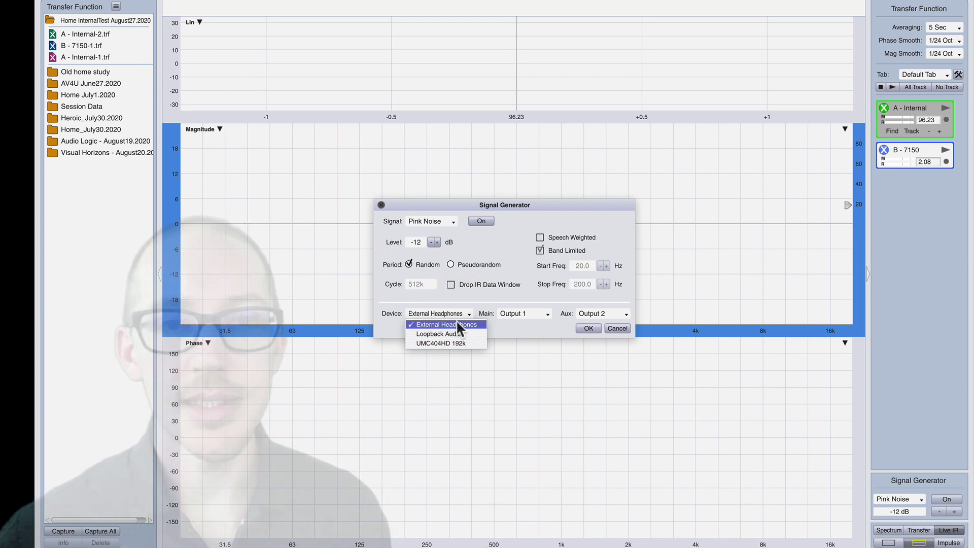
{"action": "left_click", "coordinate": [457, 324]}
{"action": "left_click", "coordinate": [585, 328]}
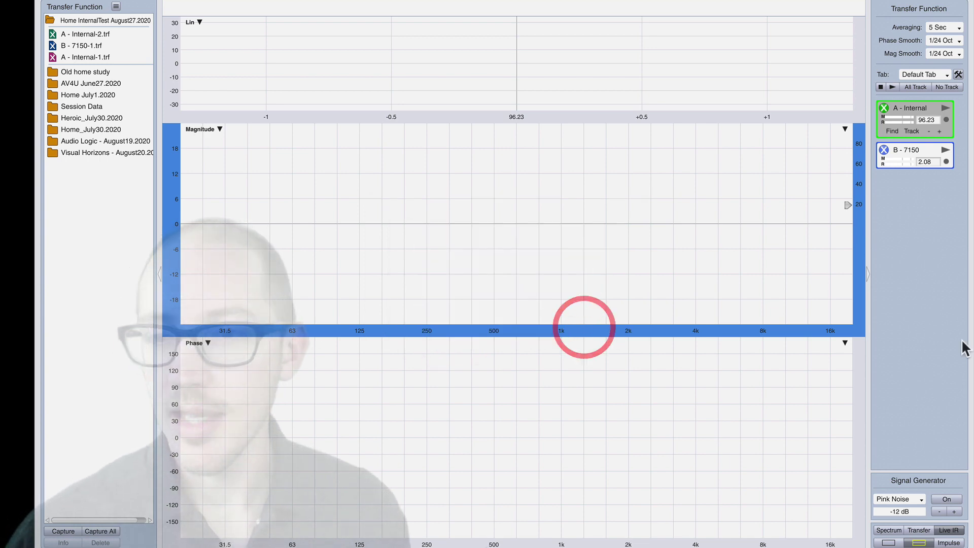
{"action": "key", "text": "g"}
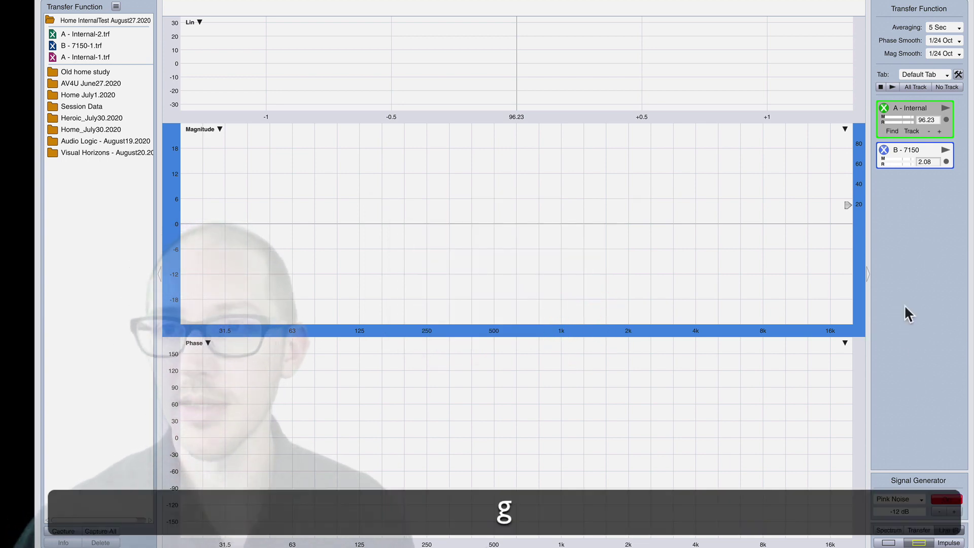
{"action": "key", "text": "g"}
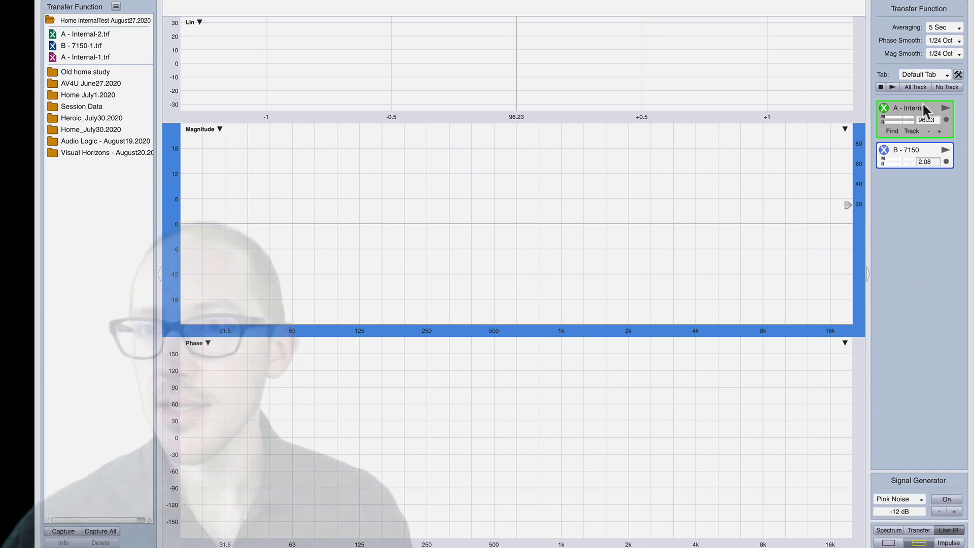
Step: Switch to the Spectrum view and start the live Mac 1 spectrum, emphasising its trace
{"action": "key", "text": "s"}
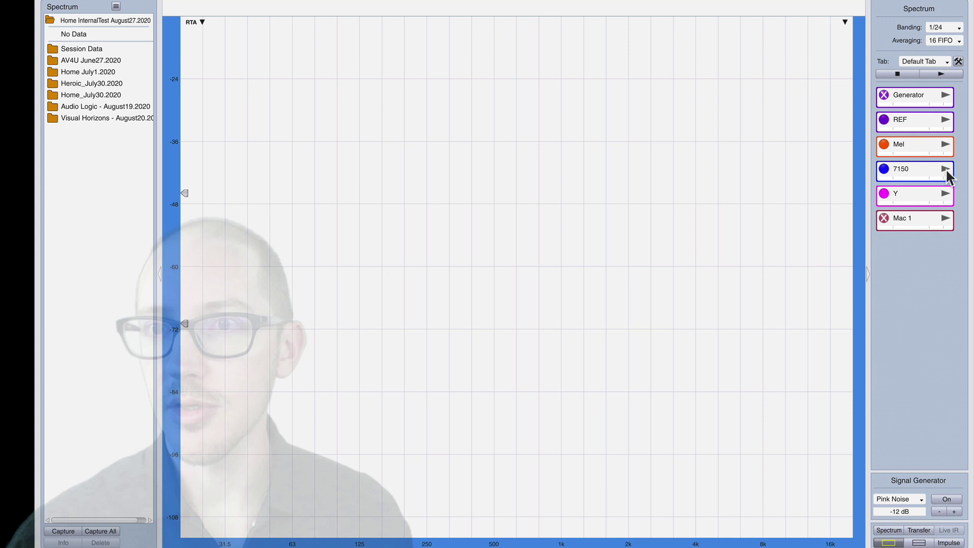
{"action": "left_click", "coordinate": [945, 218]}
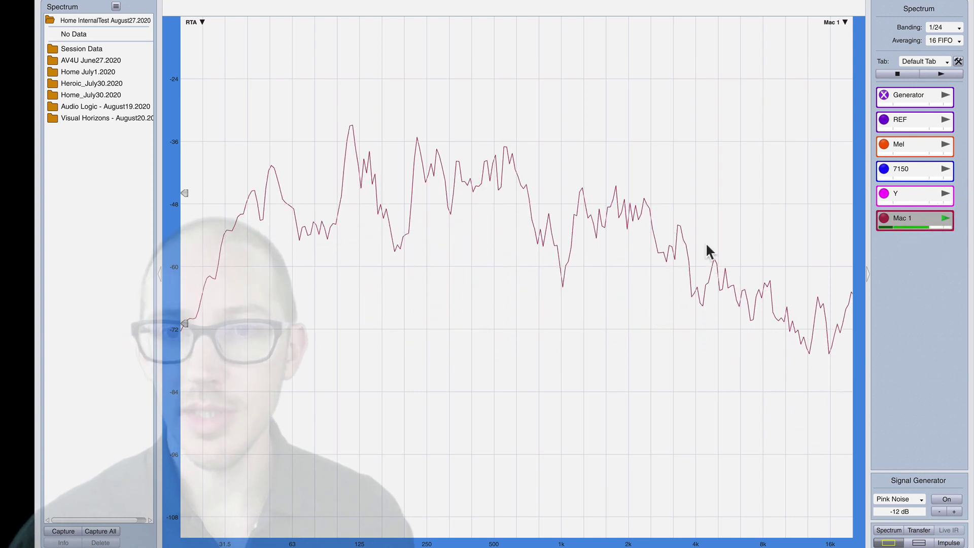
{"action": "left_click", "coordinate": [571, 222]}
{"action": "left_click", "coordinate": [922, 217]}
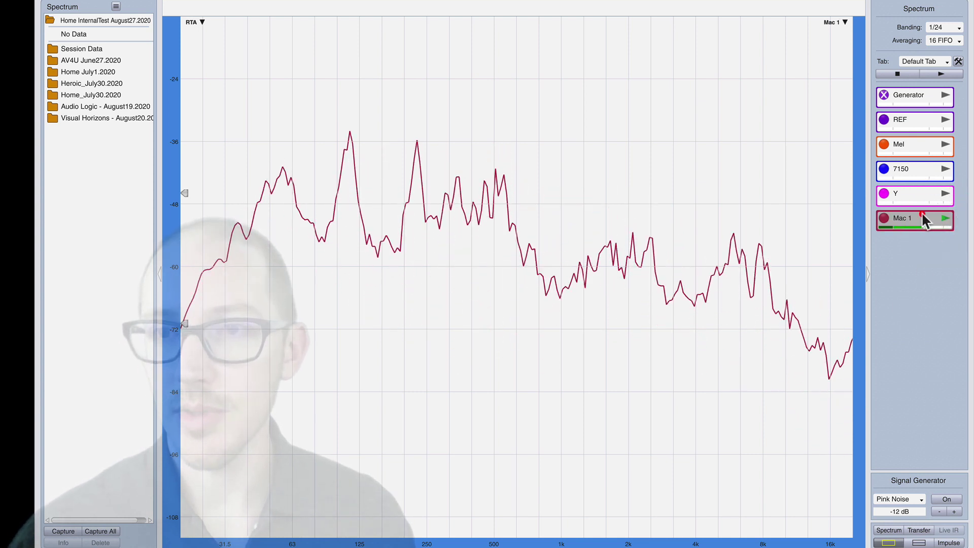
{"action": "left_click", "coordinate": [642, 213]}
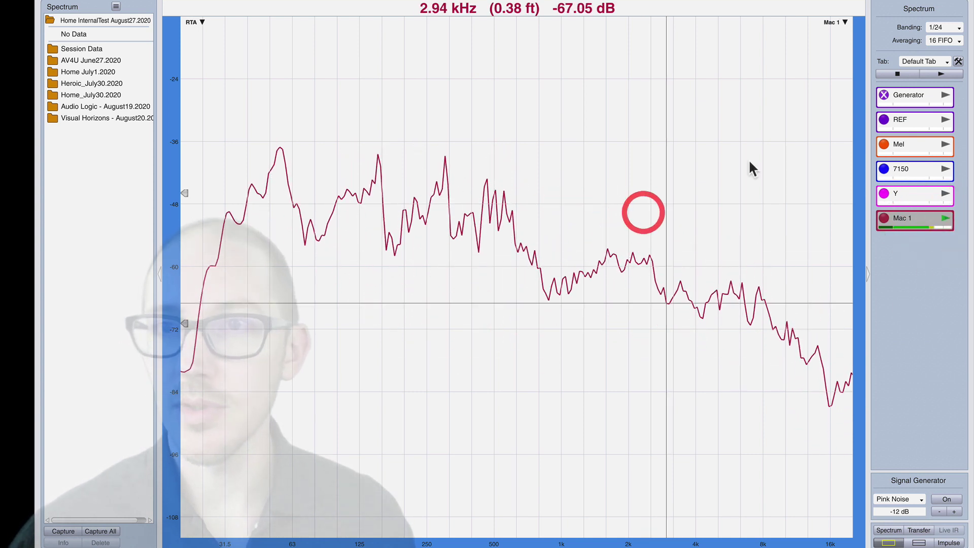
Step: Start the Generator spectrum with pink noise running, then switch the noise off
{"action": "left_click", "coordinate": [945, 97]}
{"action": "left_click", "coordinate": [507, 297]}
{"action": "key", "text": "g"}
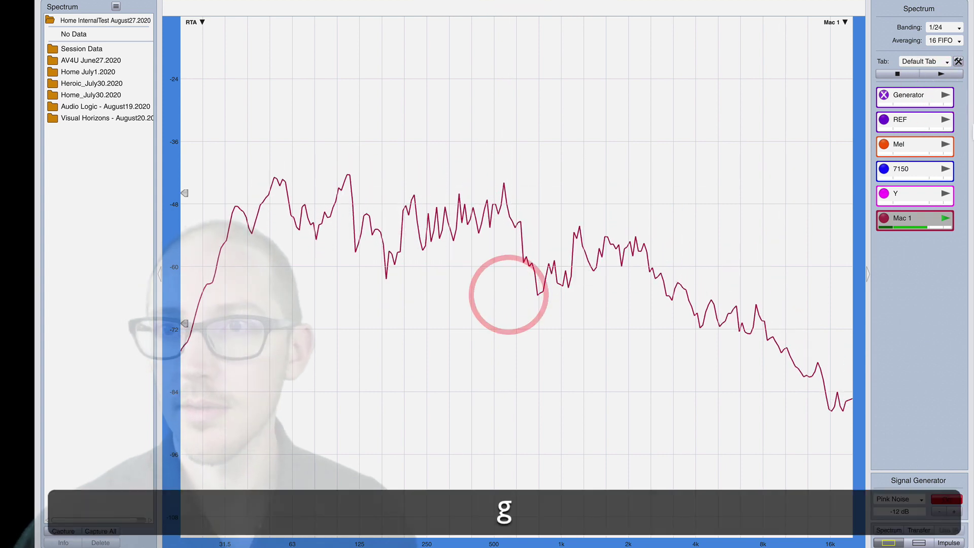
{"action": "left_click", "coordinate": [947, 96]}
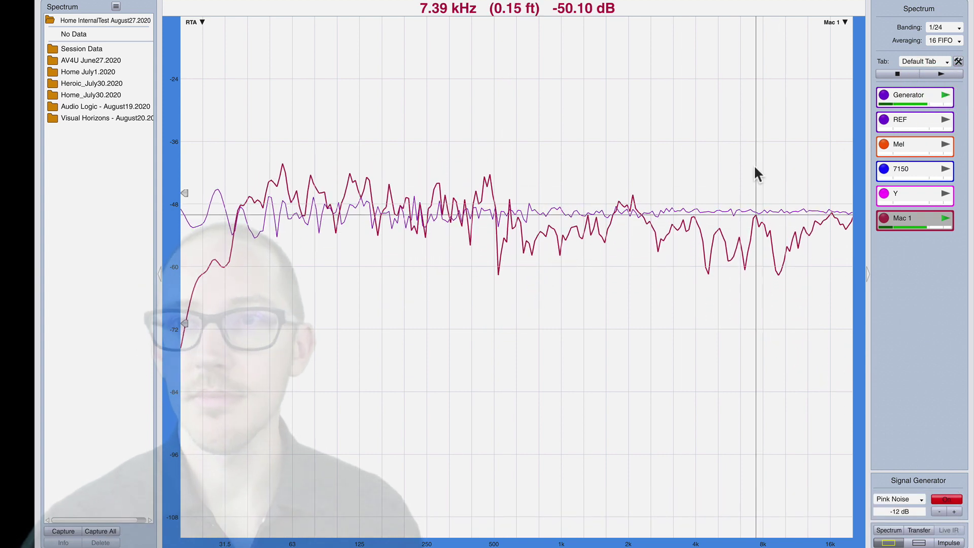
{"action": "key", "text": "g"}
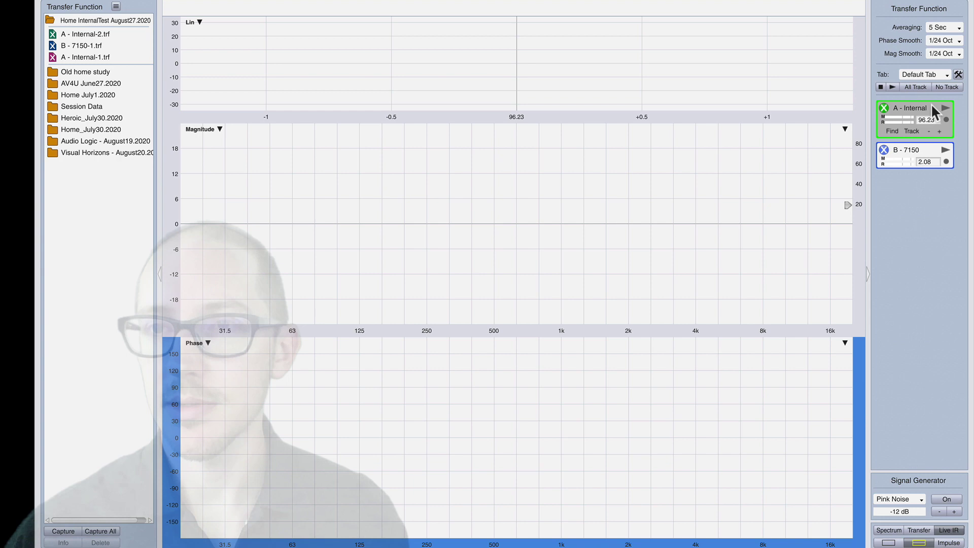
{"action": "key", "text": "g"}
{"action": "left_click", "coordinate": [945, 108]}
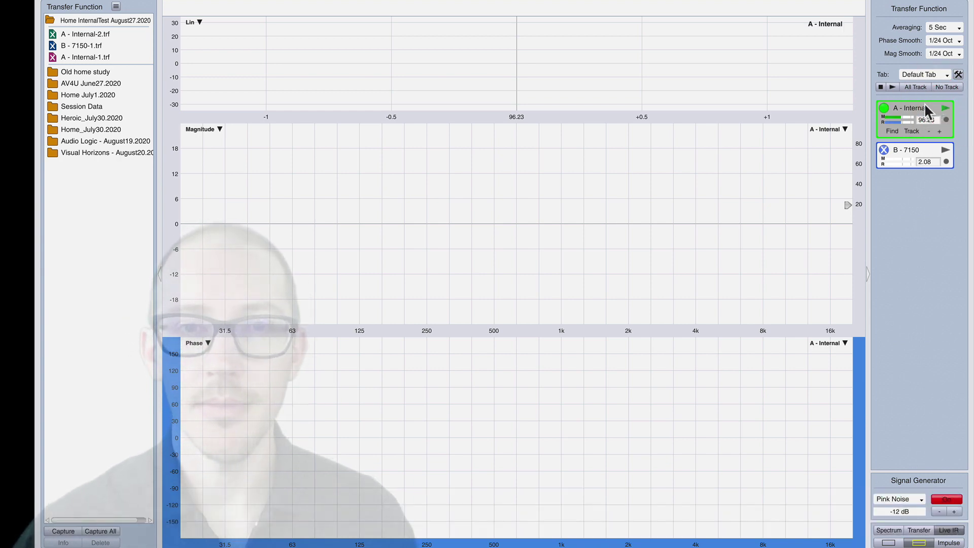
{"action": "key", "text": "g"}
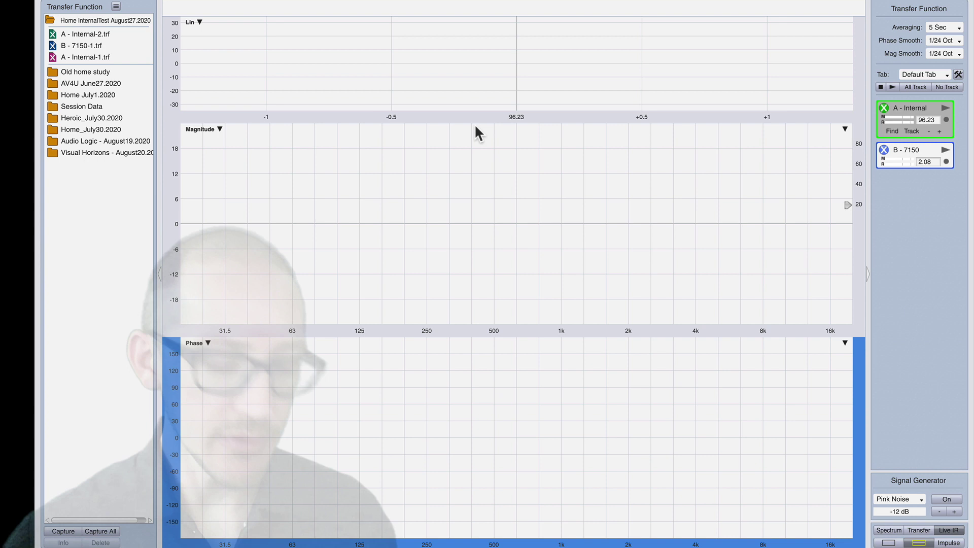
{"action": "key", "text": "super+space"}
{"action": "type", "text": "sound"}
Step: Open Sound settings' Input tab with MacBook Pro Microphone selected as the input
{"action": "key", "text": "Return"}
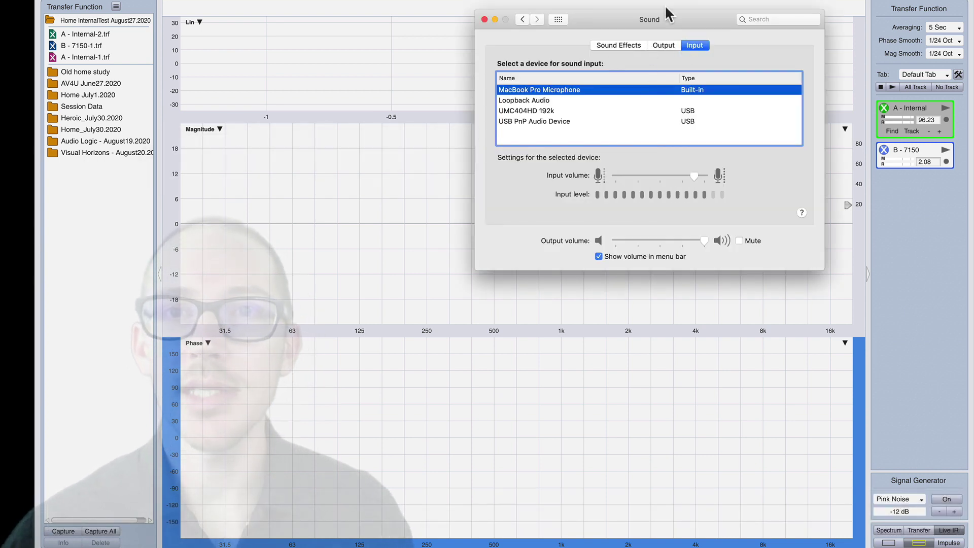
{"action": "left_click_drag", "start_coordinate": [665, 7], "coordinate": [521, 3]}
{"action": "left_click", "coordinate": [557, 34]}
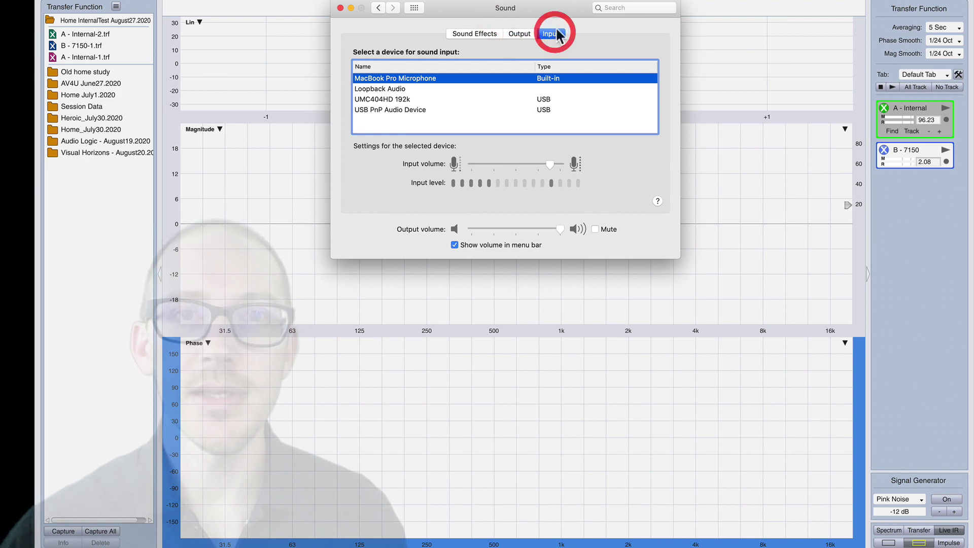
{"action": "left_click", "coordinate": [554, 33]}
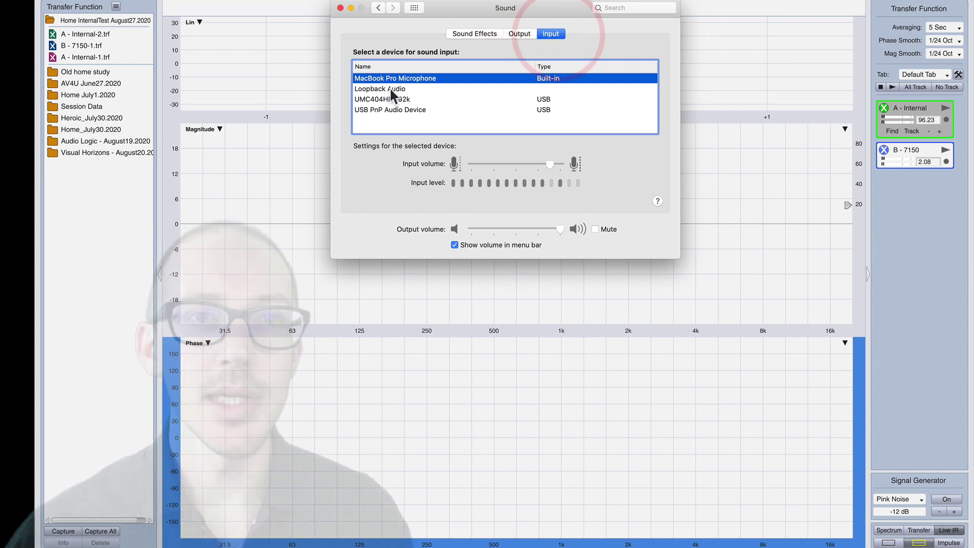
{"action": "left_click", "coordinate": [400, 79]}
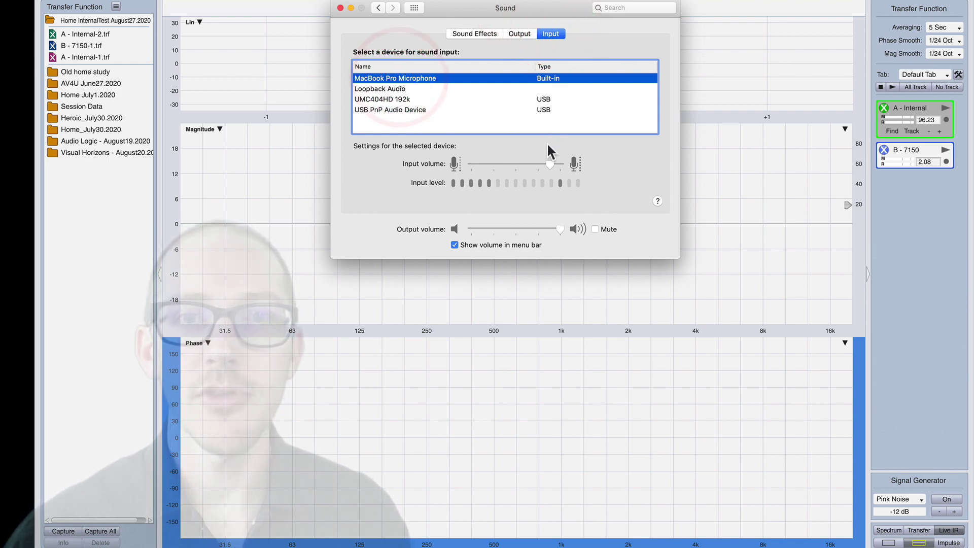
{"action": "left_click_drag", "start_coordinate": [551, 11], "coordinate": [719, 14]}
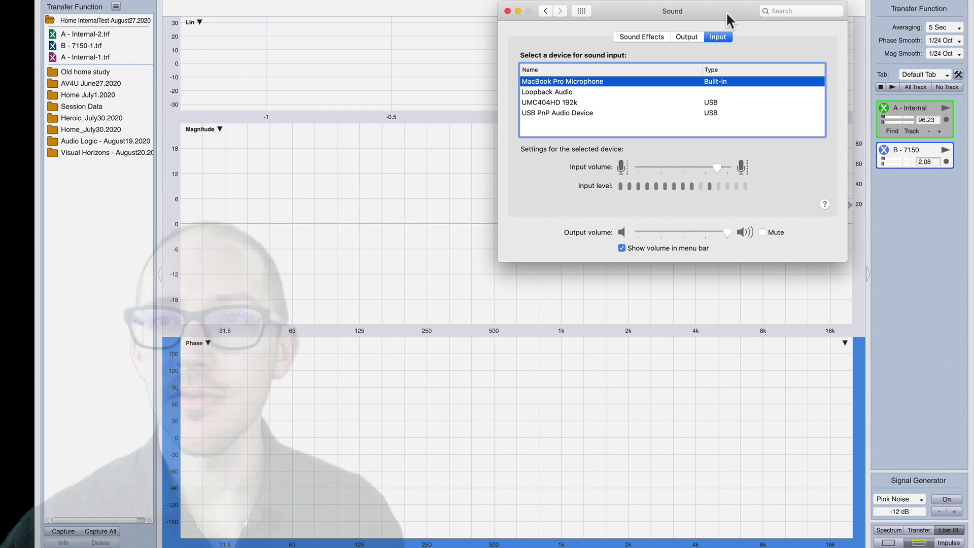
Step: Run the generator and live A - Internal measurement while tuning the microphone input volume
{"action": "left_click", "coordinate": [938, 242]}
{"action": "key", "text": "g"}
{"action": "left_click", "coordinate": [944, 107]}
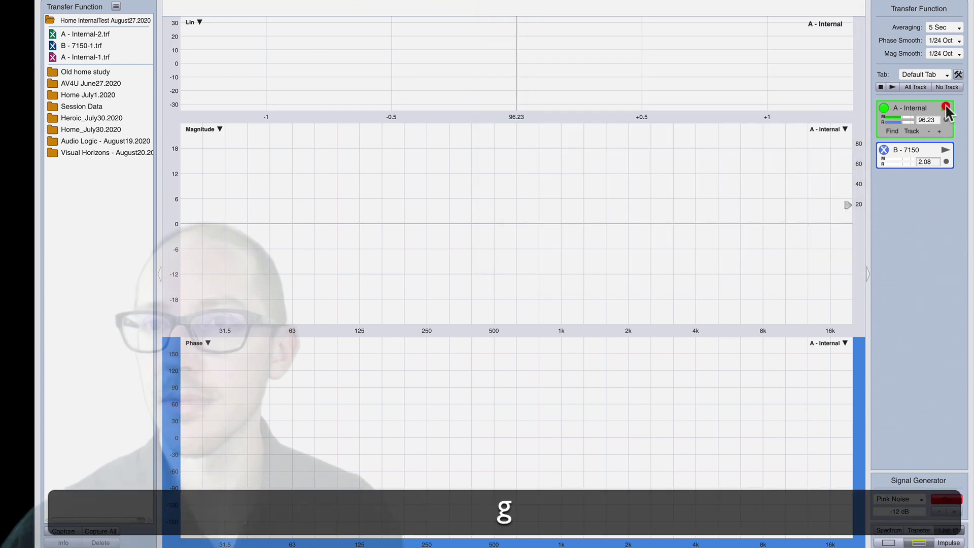
{"action": "key", "text": "super+Tab"}
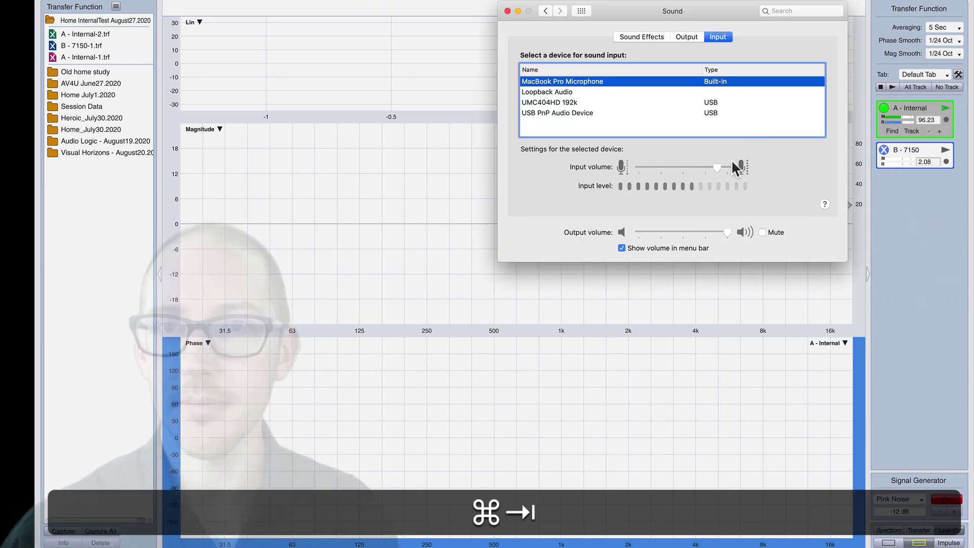
{"action": "left_click_drag", "start_coordinate": [717, 167], "coordinate": [687, 167]}
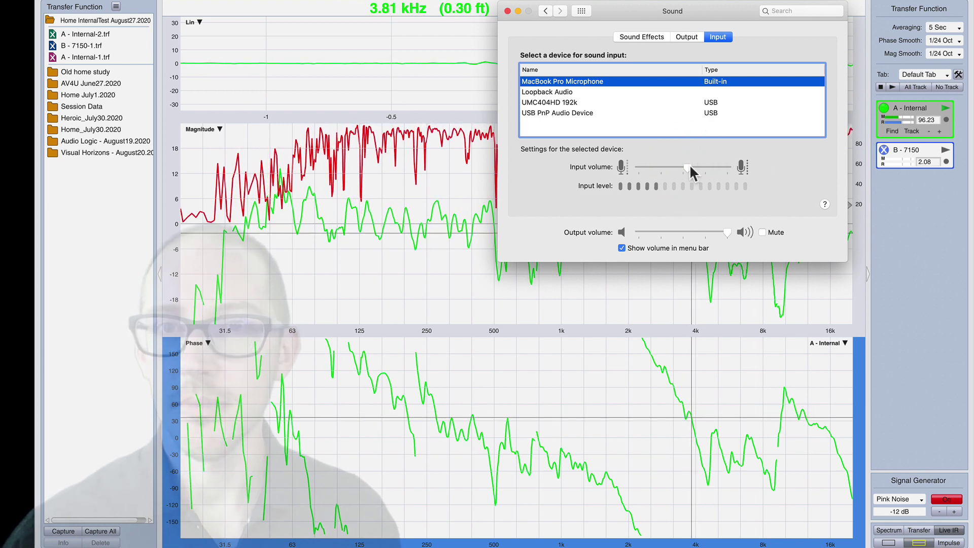
{"action": "left_click_drag", "start_coordinate": [690, 166], "coordinate": [712, 166]}
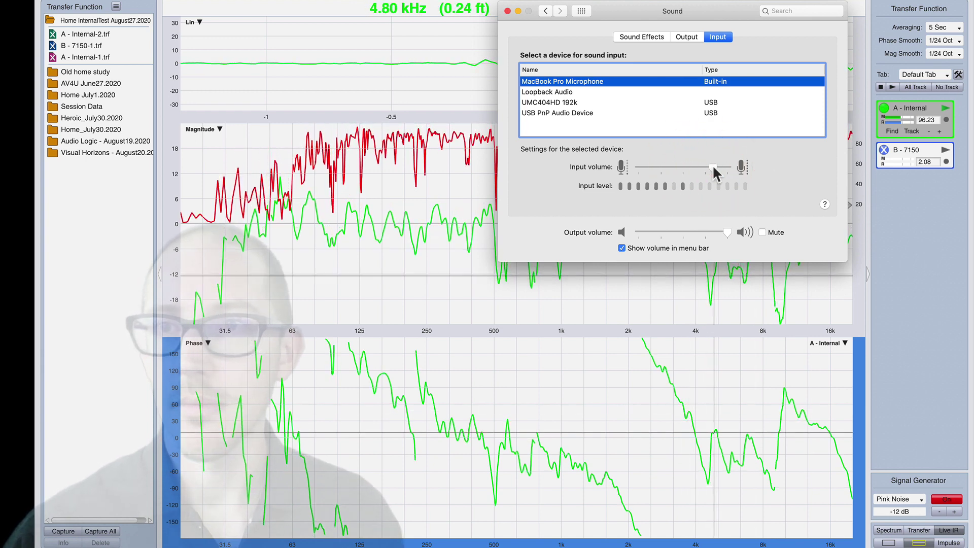
{"action": "left_click", "coordinate": [714, 168]}
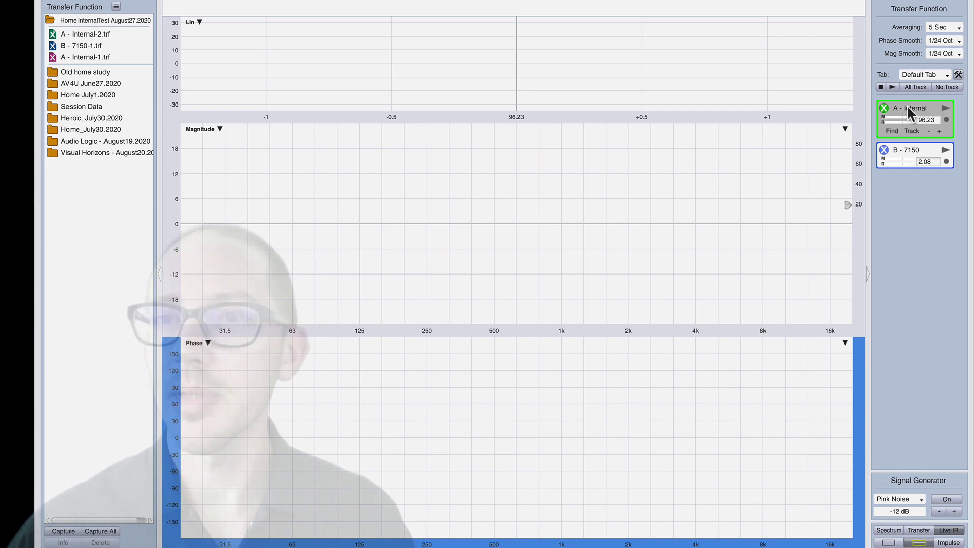
Step: Run the live A - Internal measurement and inspect the impulse peak at ±7 ms and ±1 ms zoom
{"action": "key", "text": "g"}
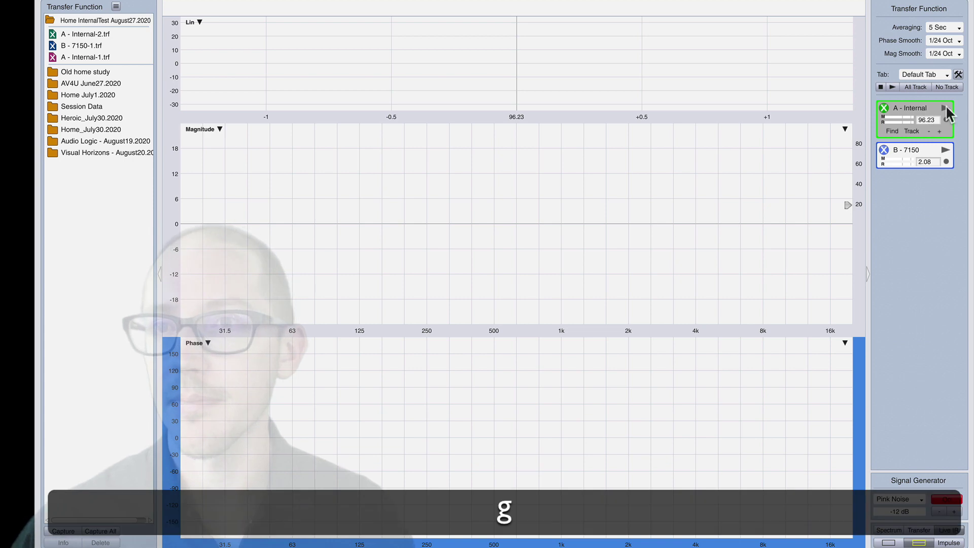
{"action": "left_click", "coordinate": [945, 109]}
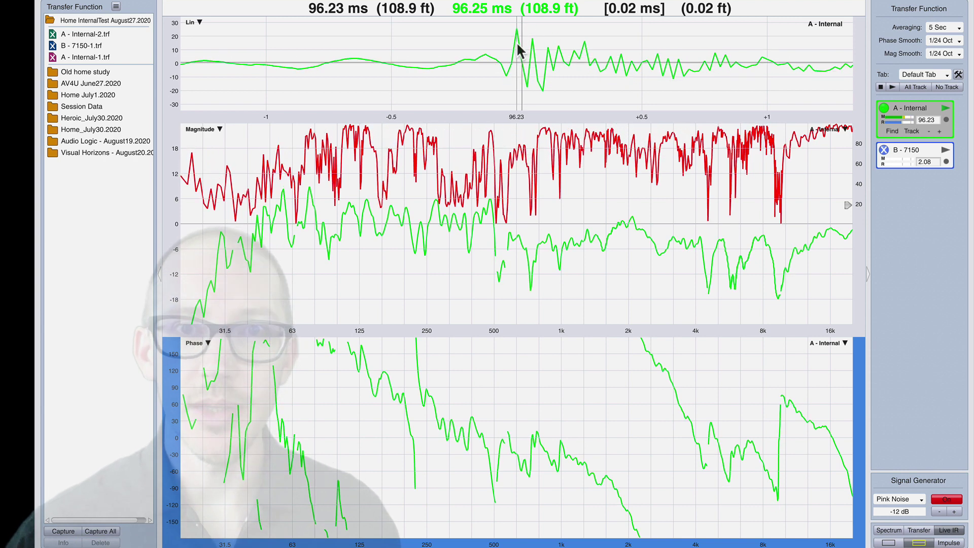
{"action": "left_click", "coordinate": [518, 45]}
{"action": "key", "text": "alt+i"}
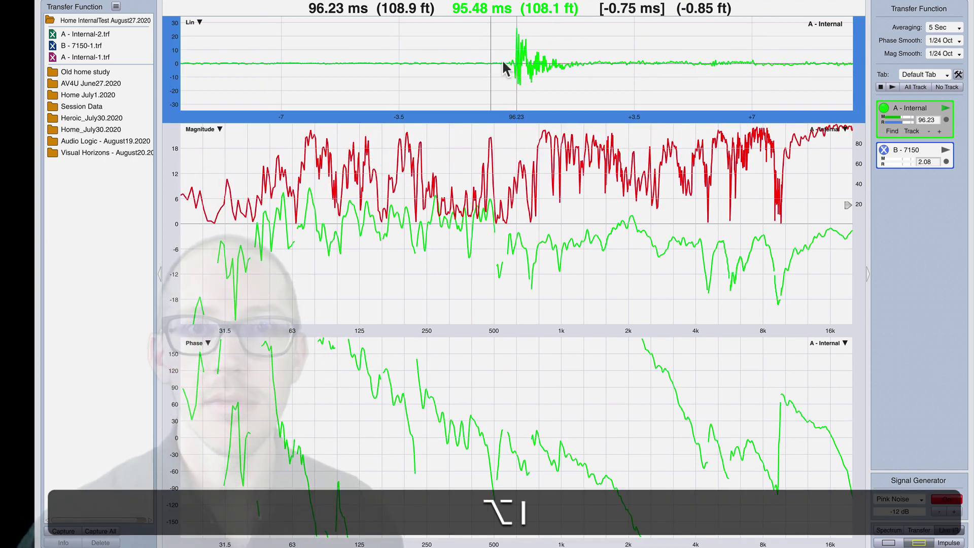
{"action": "left_click", "coordinate": [514, 55]}
{"action": "key", "text": "alt+super+equal"}
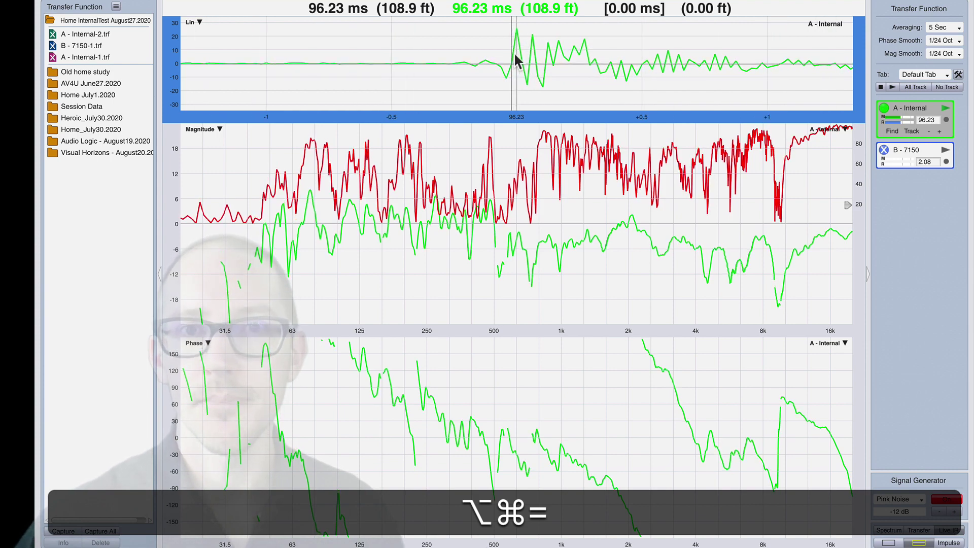
Step: Restart the magnitude traces and capture the measurement as A - Internal-3
{"action": "left_click", "coordinate": [637, 229]}
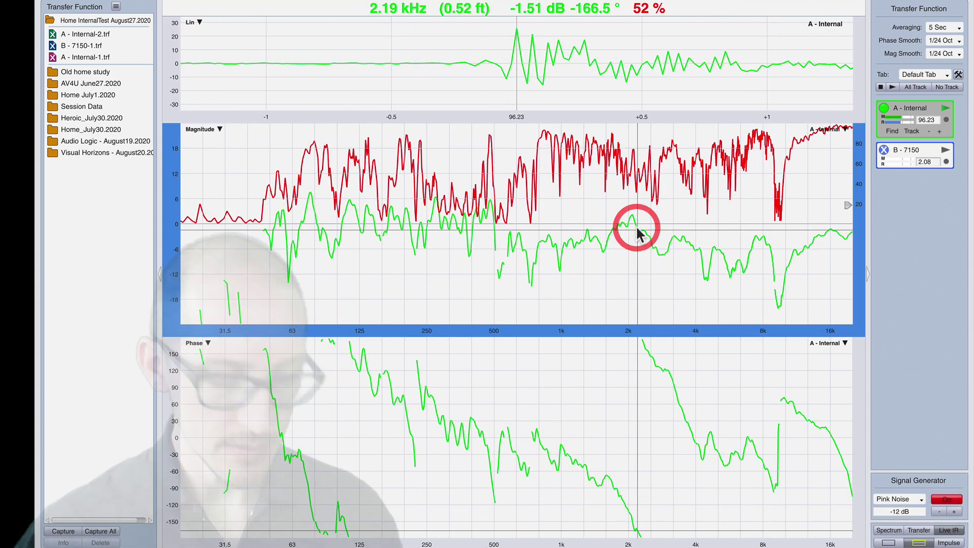
{"action": "key", "text": "v"}
{"action": "key", "text": "z"}
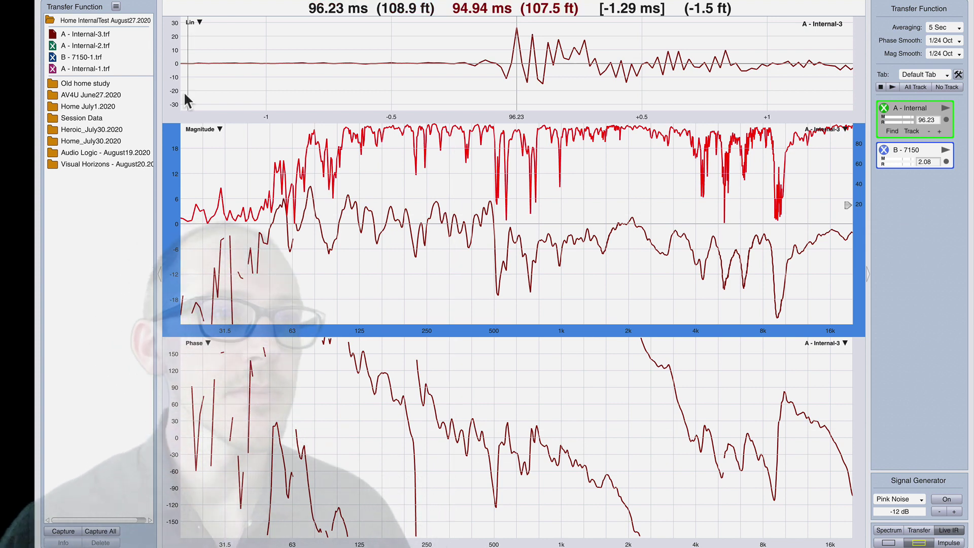
{"action": "left_click", "coordinate": [53, 58]}
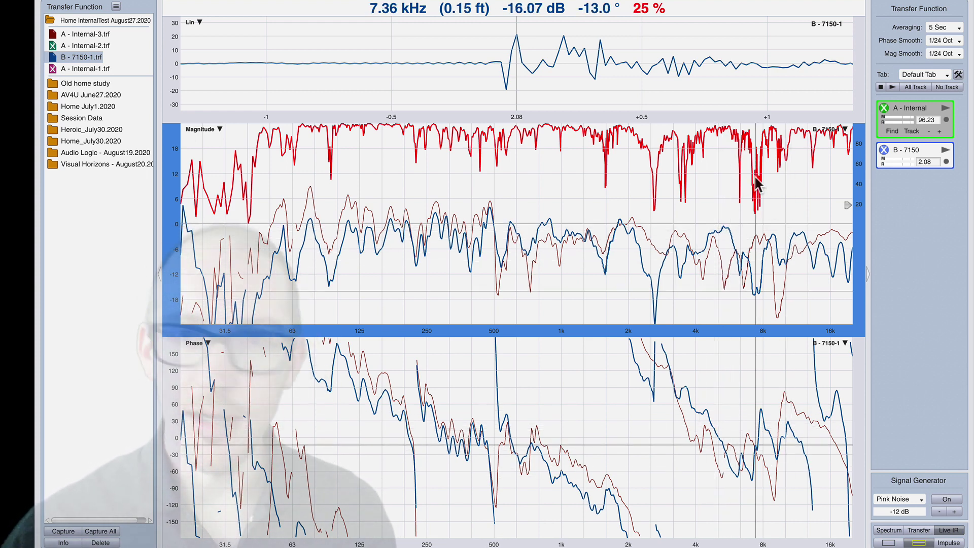
{"action": "key", "text": "z"}
{"action": "key", "text": "z"}
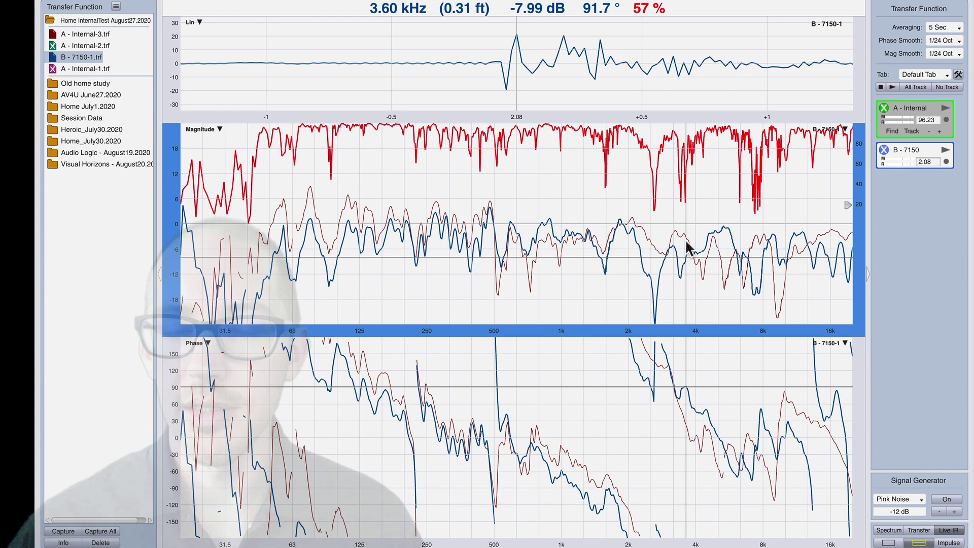
{"action": "left_click", "coordinate": [53, 57]}
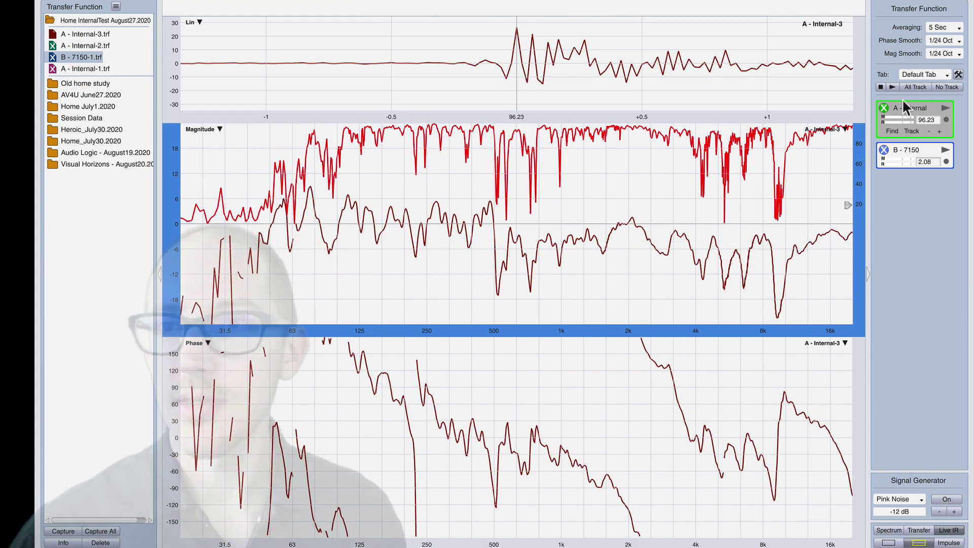
Step: Hide A - Internal-3, run the live A - Internal measurement, and capture it as Q
{"action": "left_click", "coordinate": [53, 34]}
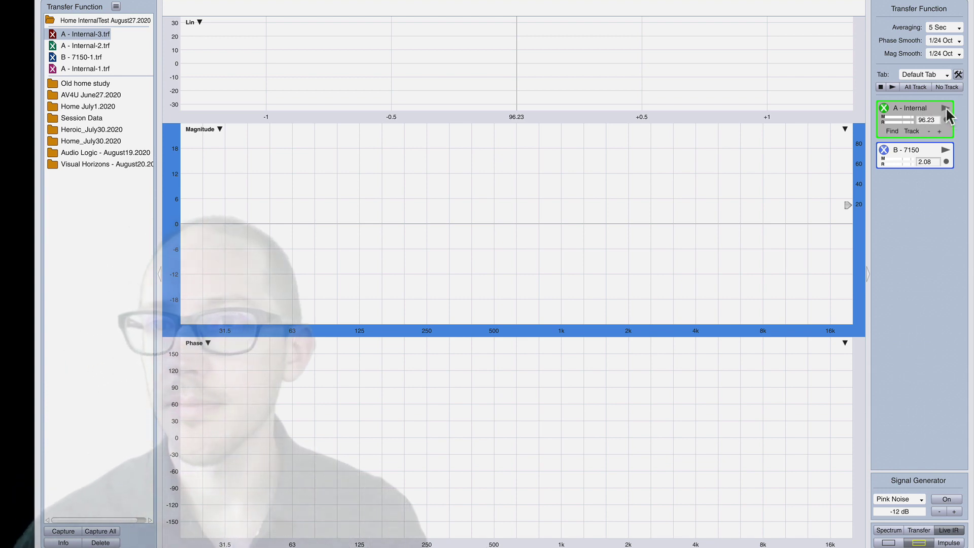
{"action": "left_click", "coordinate": [945, 109]}
{"action": "left_click", "coordinate": [503, 296]}
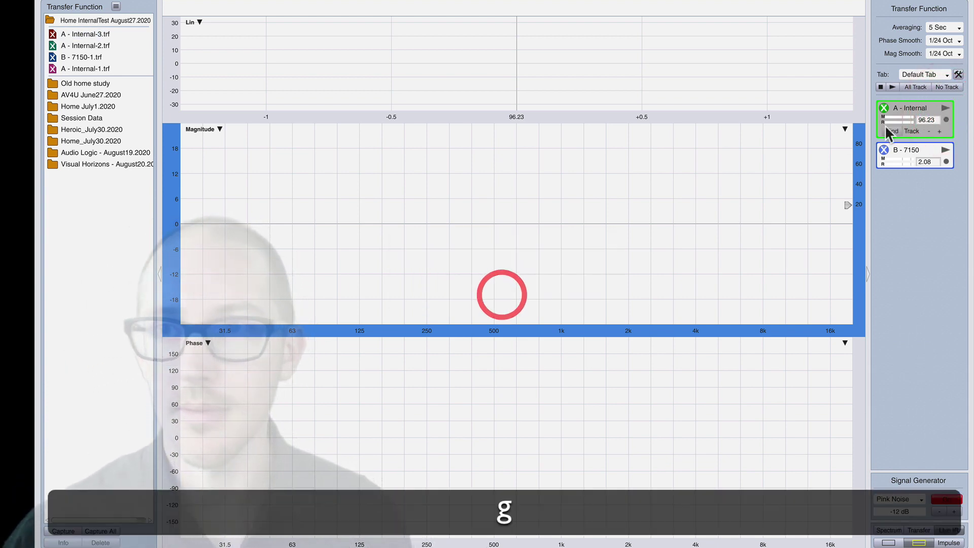
{"action": "left_click", "coordinate": [945, 108]}
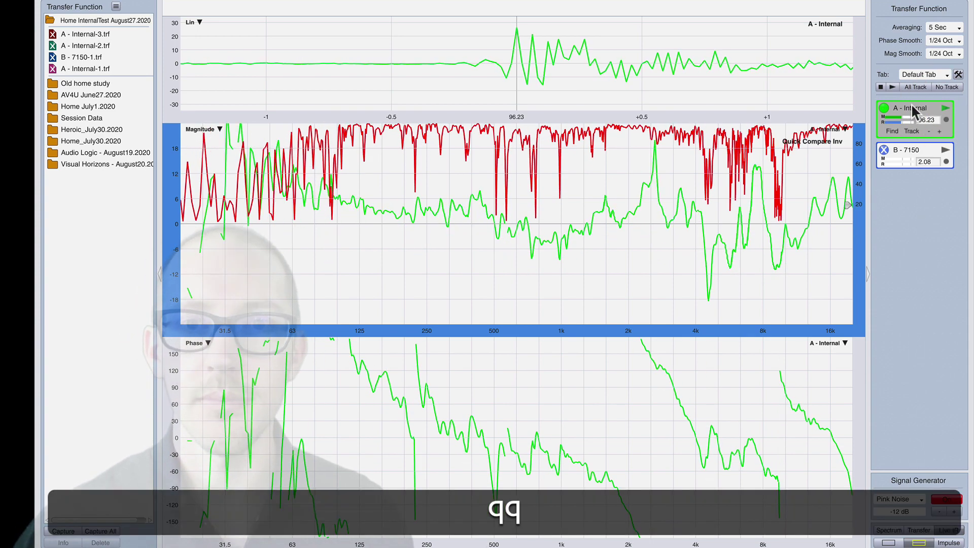
{"action": "key", "text": "space"}
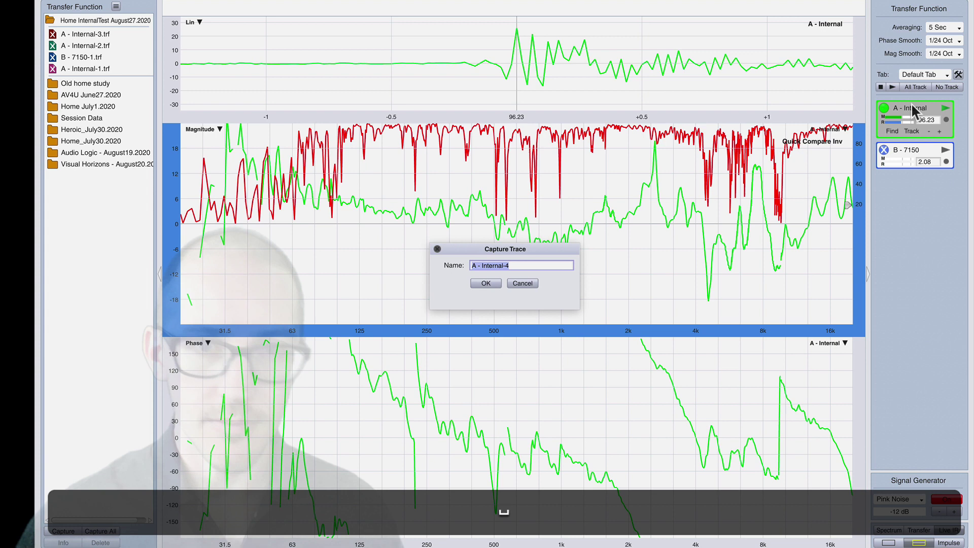
{"action": "type", "text": "Q"}
{"action": "key", "text": "shift+Return"}
Step: Turn the generator off, compare Q against A - Internal-3, then hide Q
{"action": "key", "text": "g"}
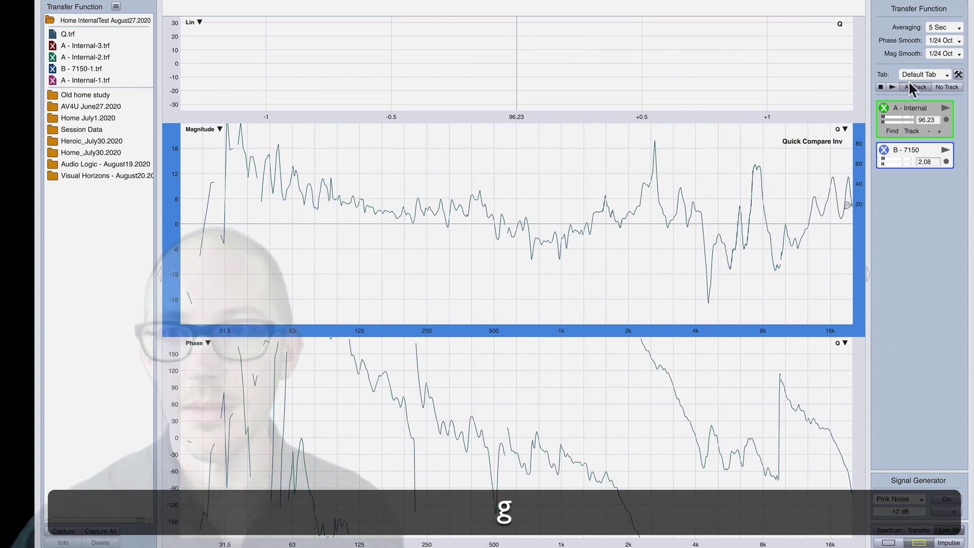
{"action": "left_click", "coordinate": [57, 45]}
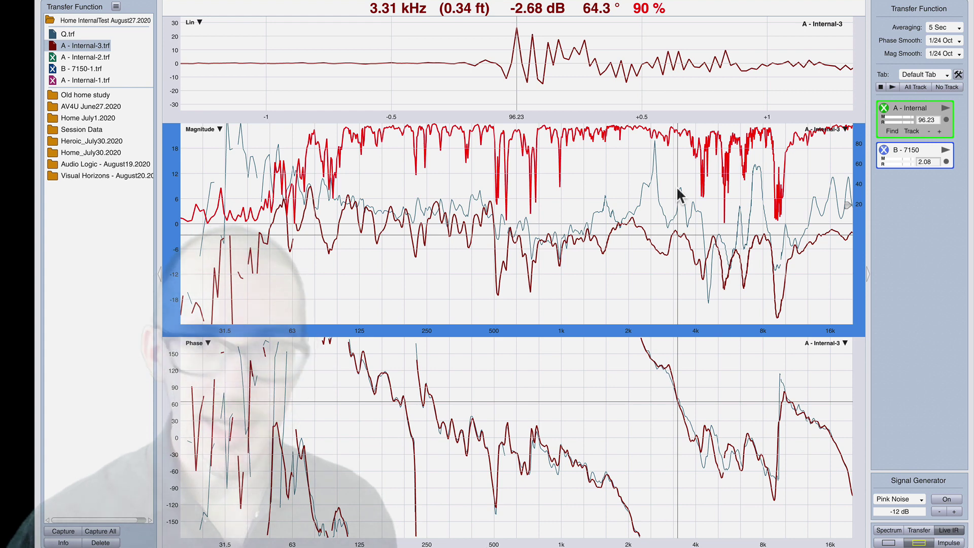
{"action": "key", "text": "z"}
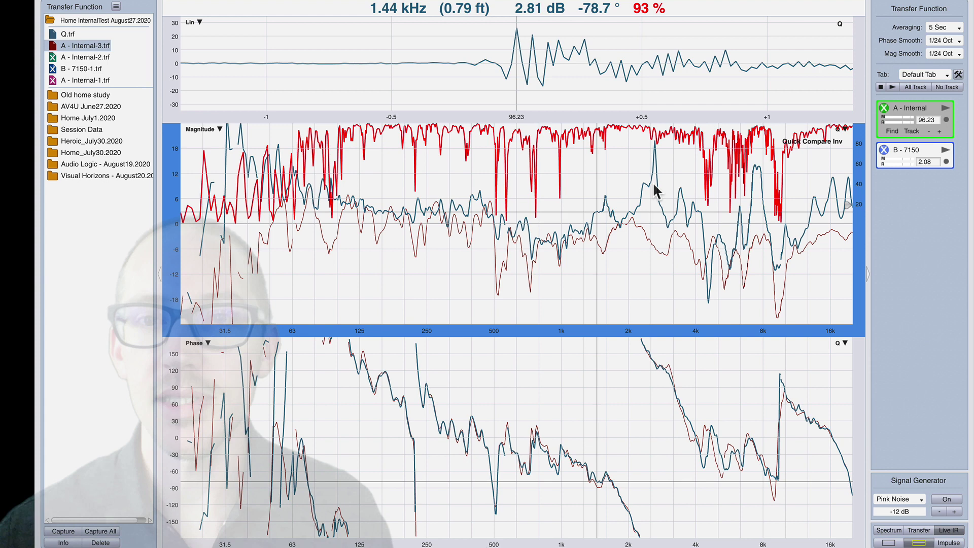
{"action": "left_click", "coordinate": [57, 36]}
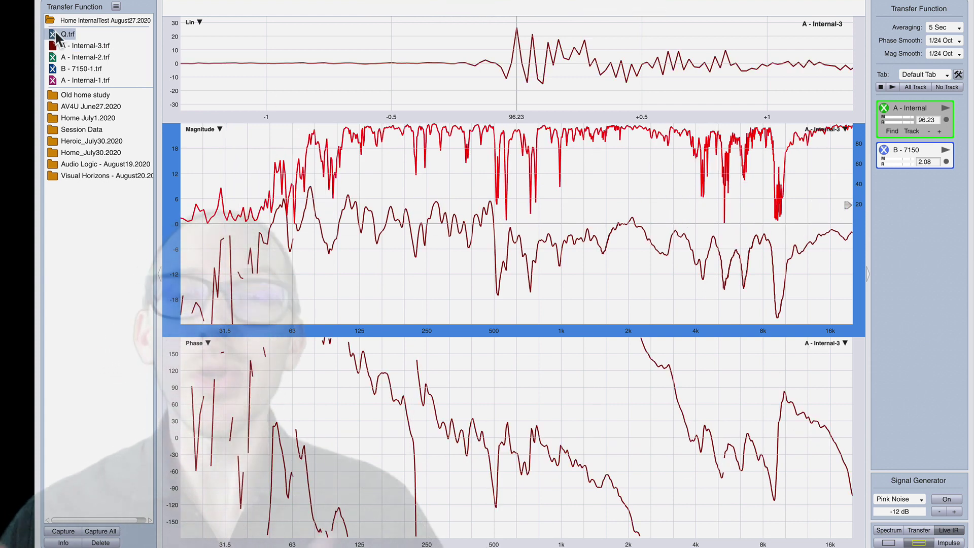